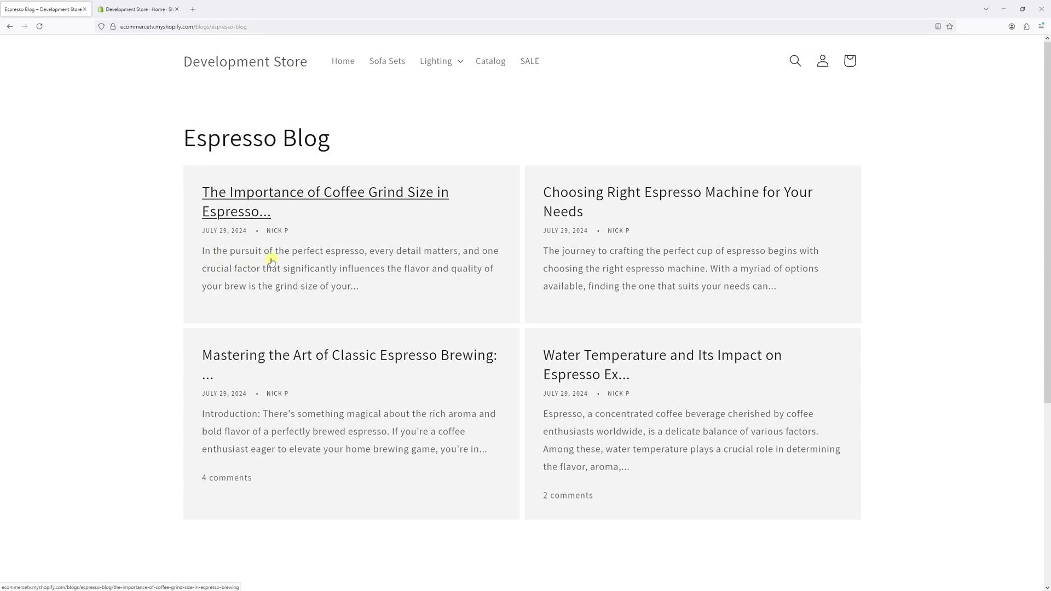
Step: Go to the store admin's Online Store themes page
{"action": "left_click", "coordinate": [118, 9]}
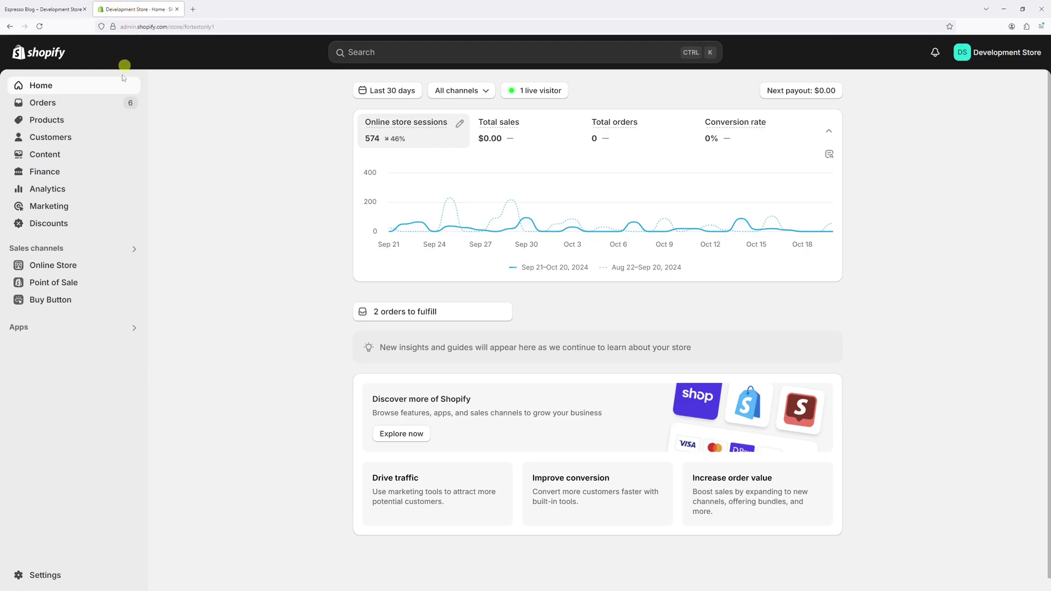
{"action": "left_click", "coordinate": [73, 265]}
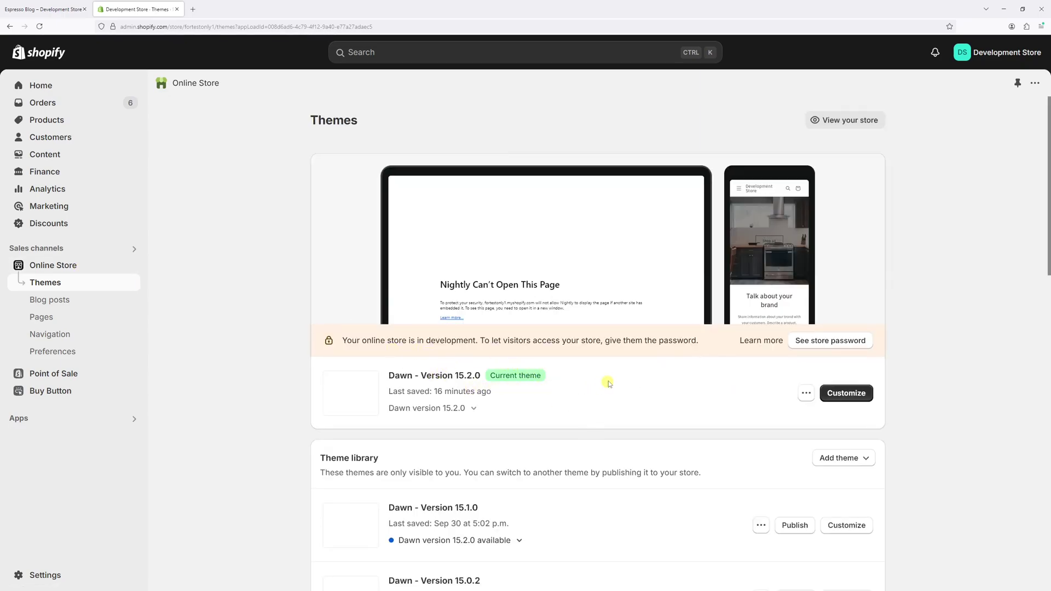
Step: Customize the live Dawn theme and switch the editor to Blogs > Default blog (Espresso Blog)
{"action": "left_click", "coordinate": [846, 392]}
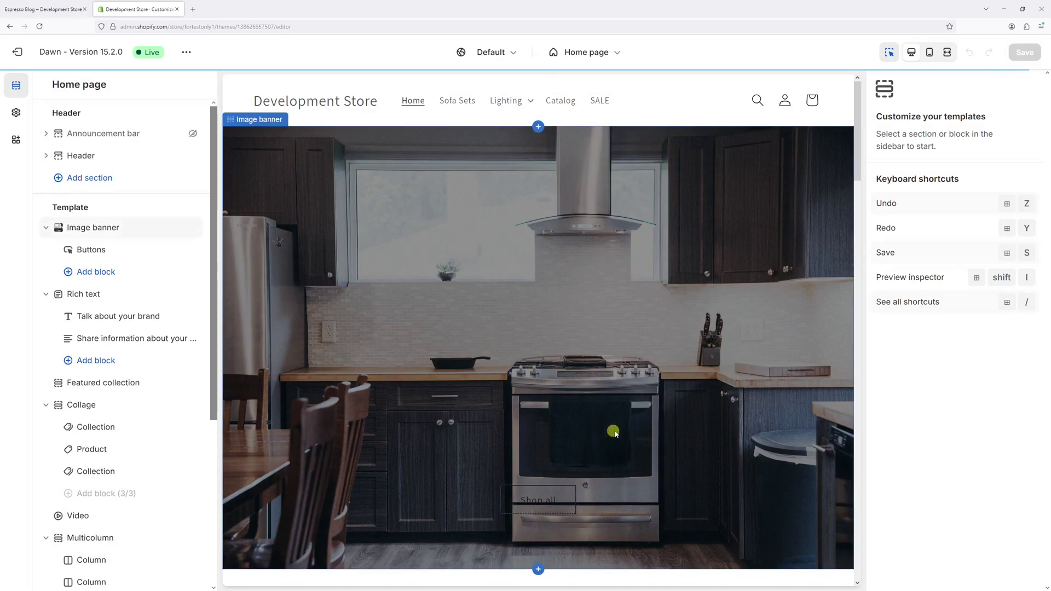
{"action": "left_click", "coordinate": [586, 52]}
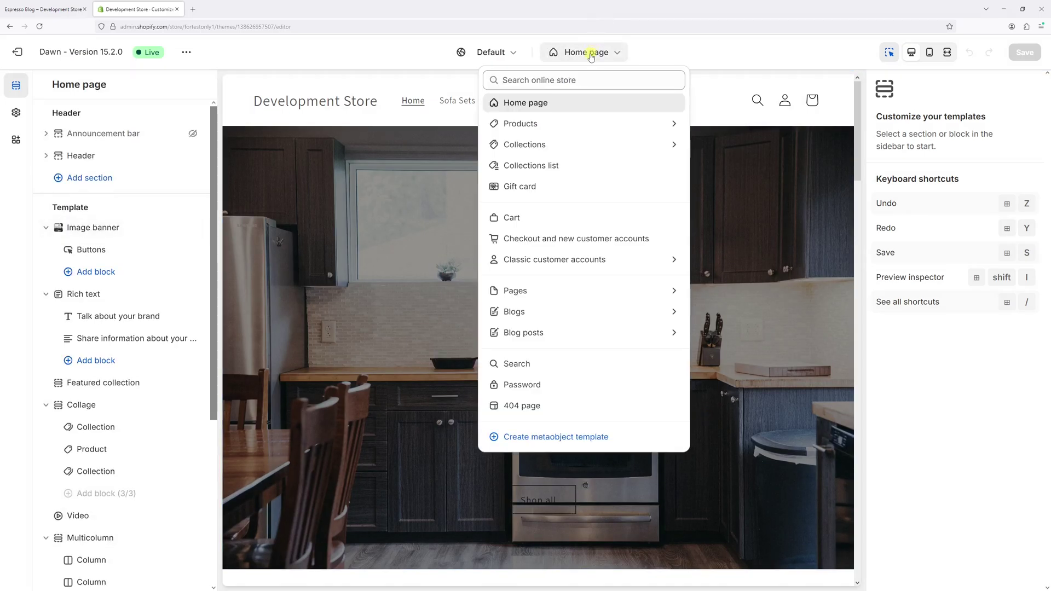
{"action": "left_click", "coordinate": [526, 312]}
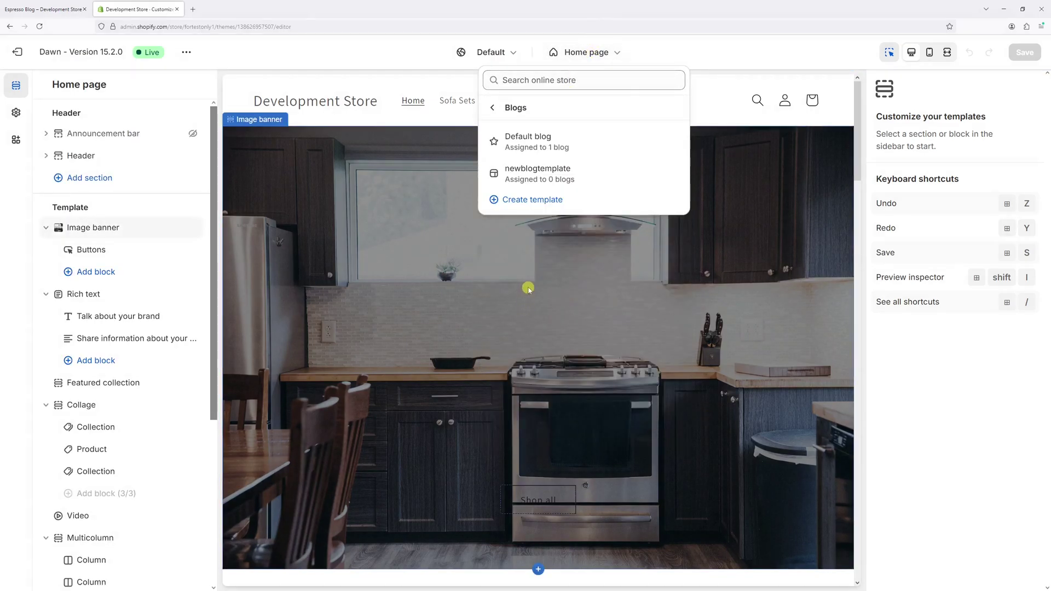
{"action": "left_click", "coordinate": [547, 142]}
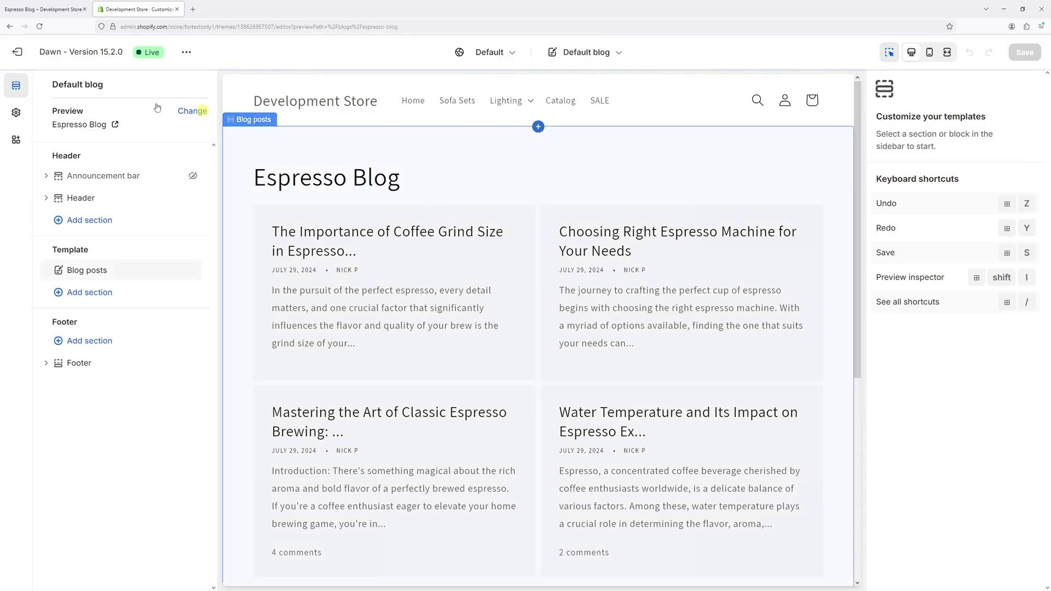
Step: Expand Blog cards under Theme settings to show style, image padding and text alignment
{"action": "left_click", "coordinate": [16, 114]}
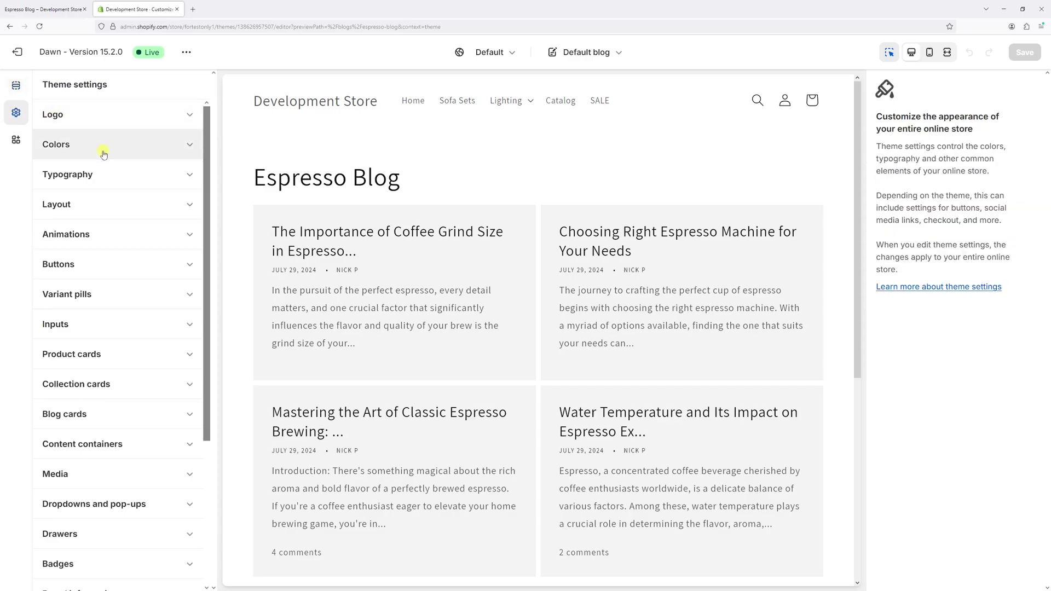
{"action": "scroll", "coordinate": [99, 230], "scroll_direction": "down", "scroll_amount": 1}
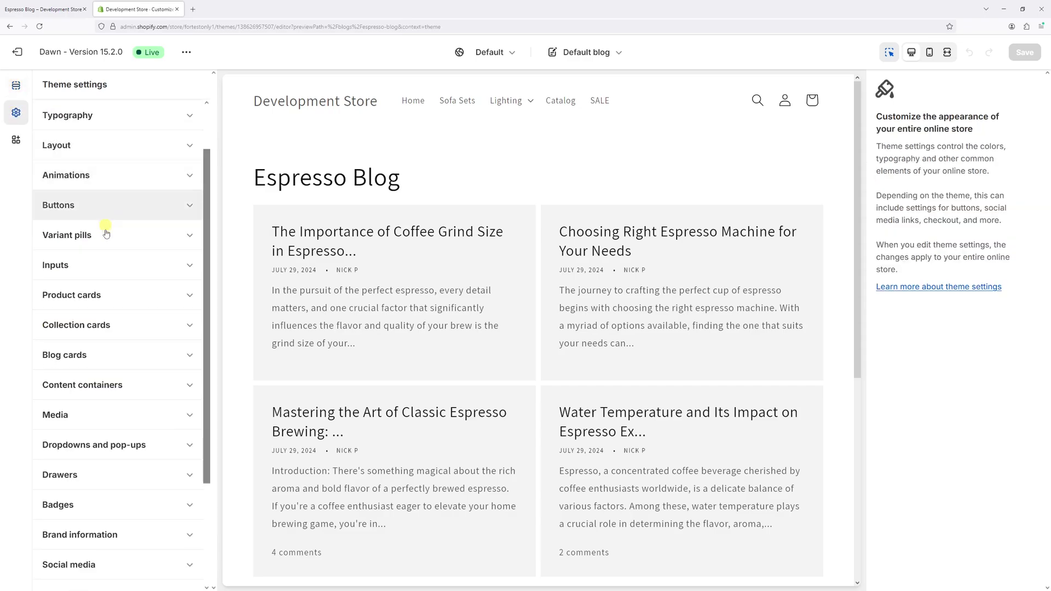
{"action": "left_click", "coordinate": [137, 357]}
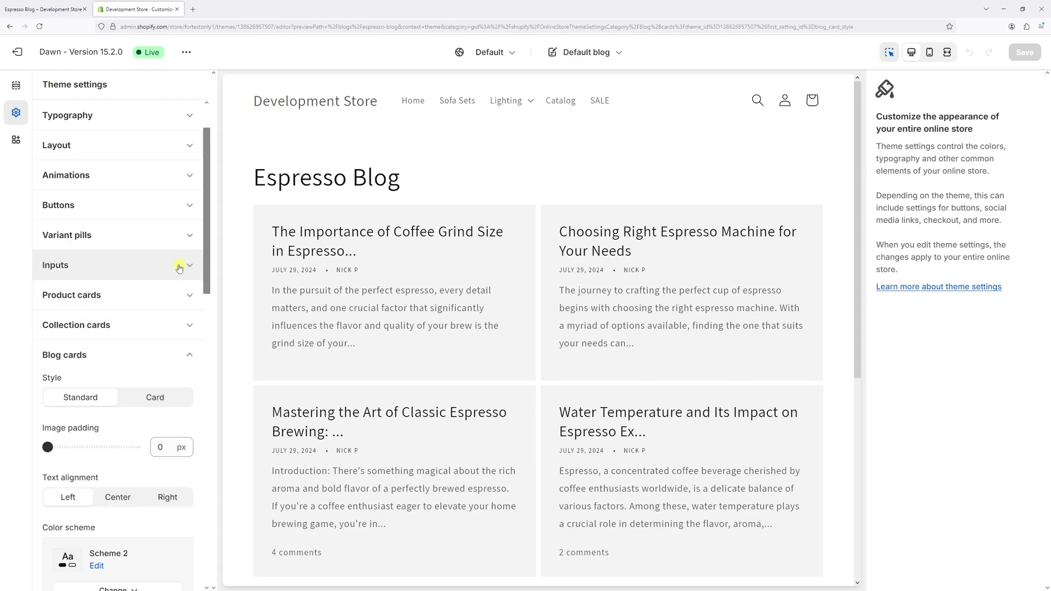
{"action": "scroll", "coordinate": [135, 329], "scroll_direction": "down", "scroll_amount": 1}
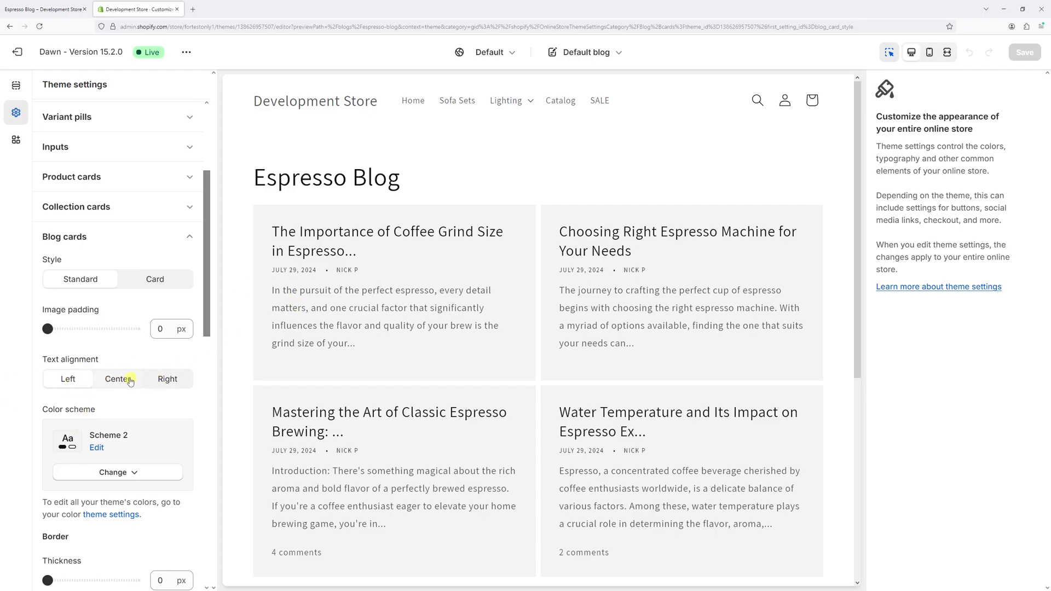
Step: Set blog card Text alignment to Center and save the theme
{"action": "left_click", "coordinate": [117, 380]}
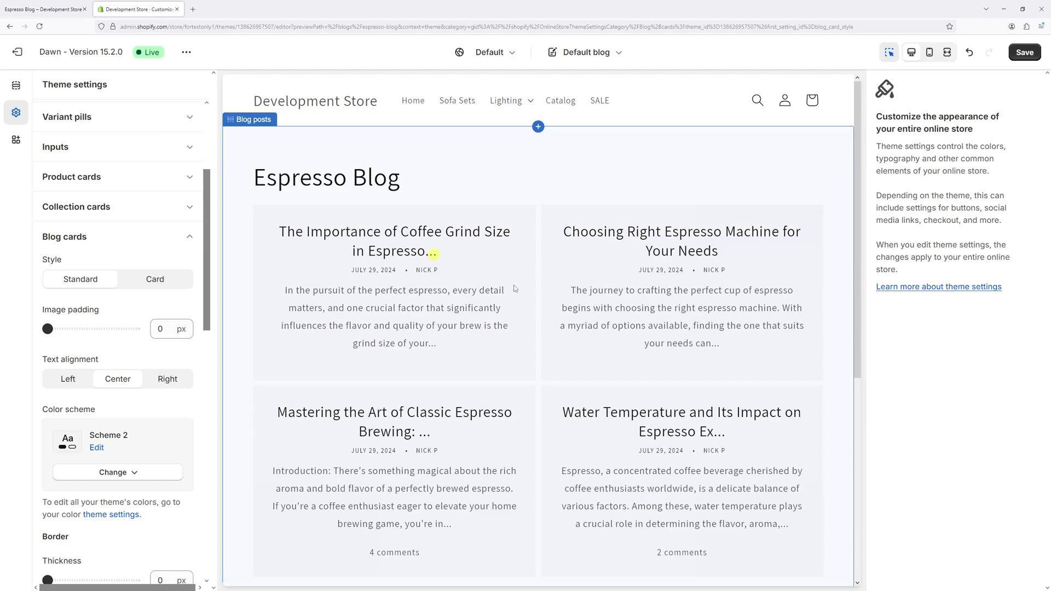
{"action": "left_click", "coordinate": [1023, 52]}
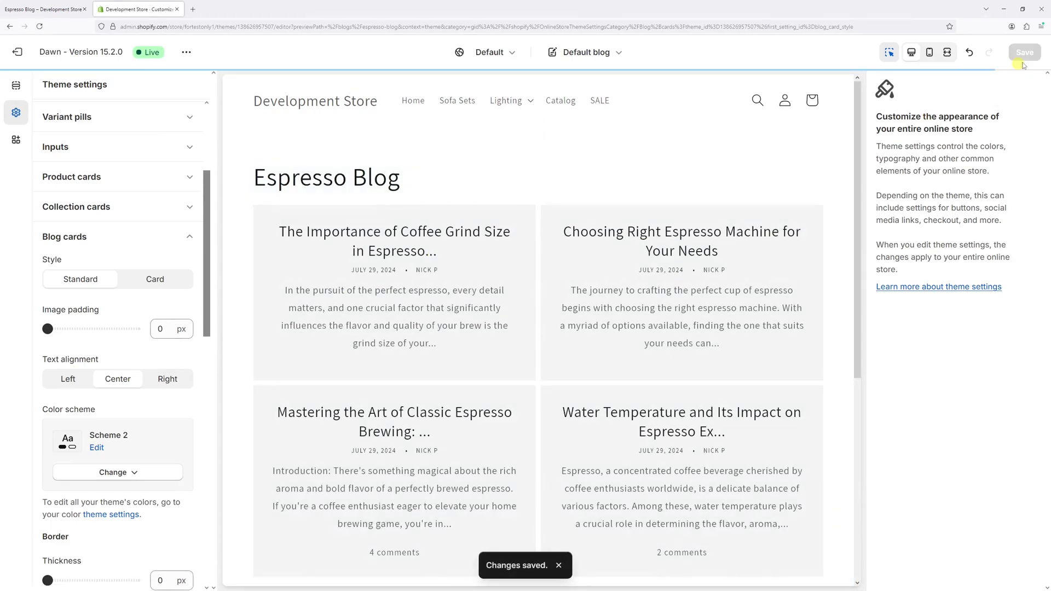
Step: Reload the live Espresso Blog page so the four cards show centered text
{"action": "left_click", "coordinate": [45, 10]}
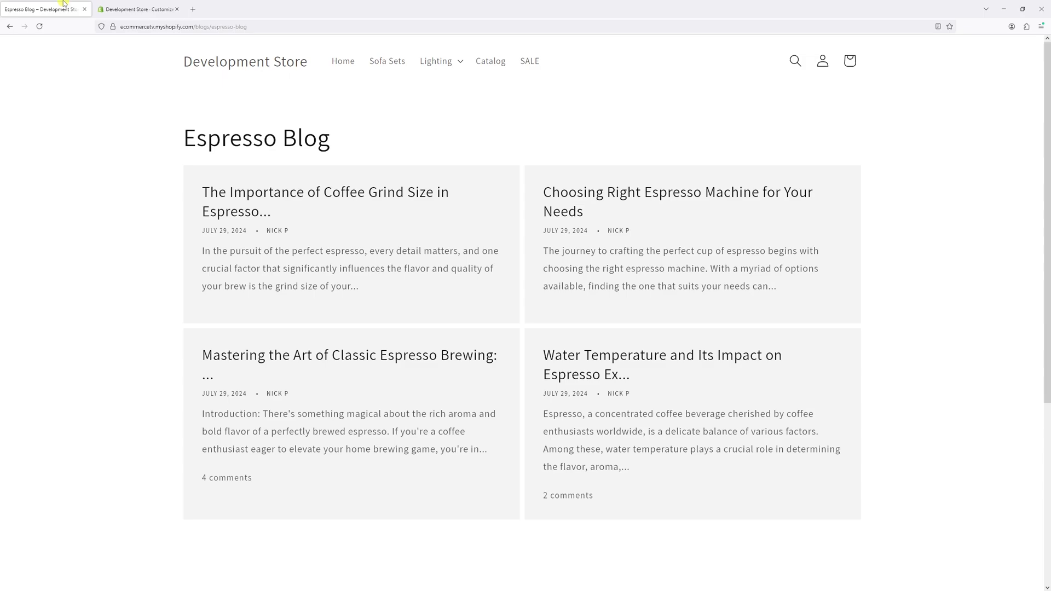
{"action": "left_click", "coordinate": [173, 26]}
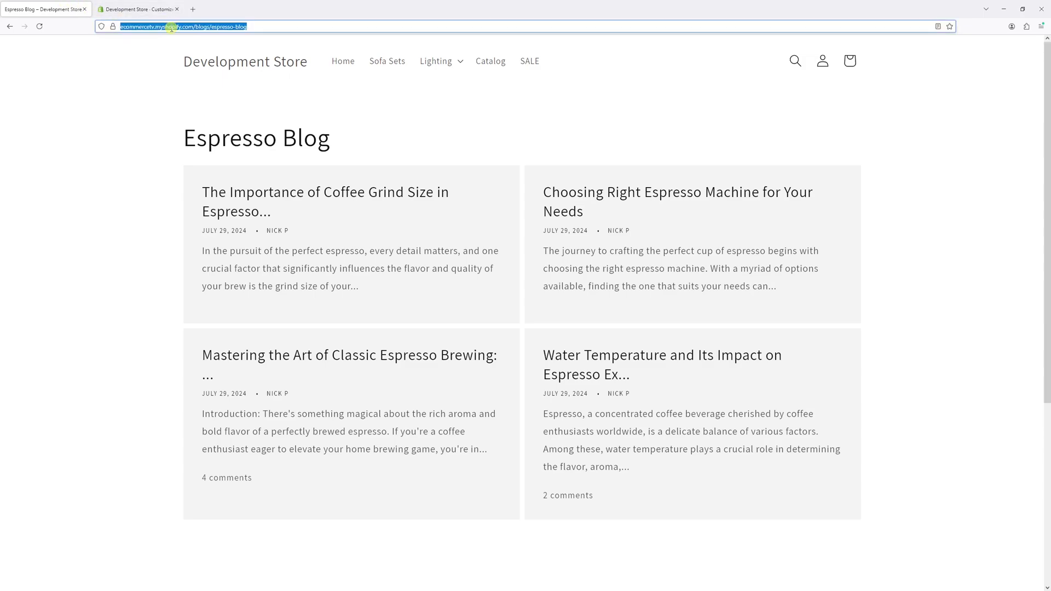
{"action": "key", "text": "Return"}
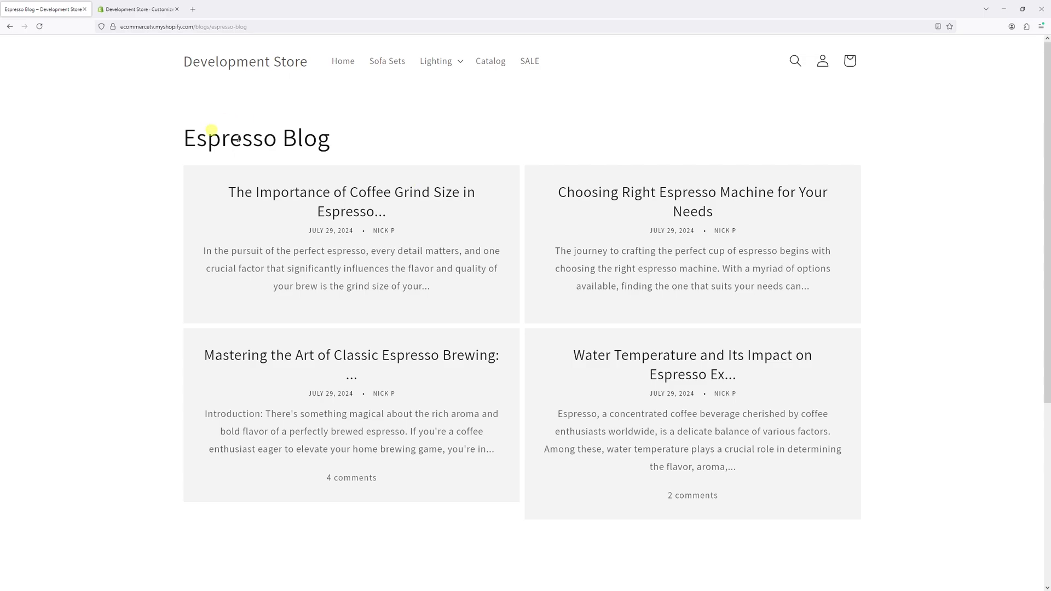
Step: Inspect the page in Responsive Design Mode at the Galaxy S20 360×800 preset
{"action": "right_click", "coordinate": [118, 164]}
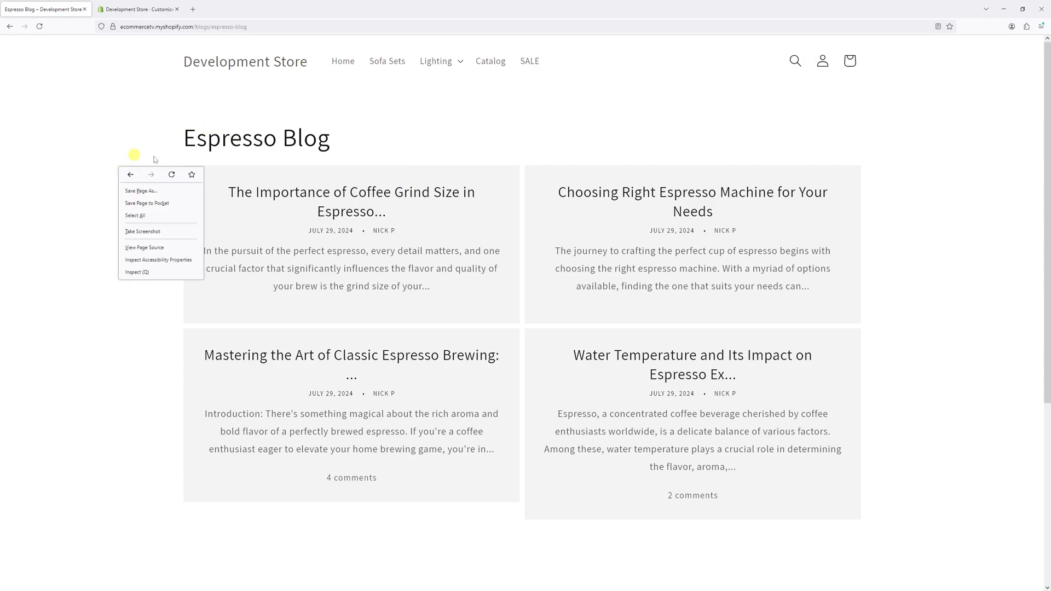
{"action": "left_click", "coordinate": [137, 272]}
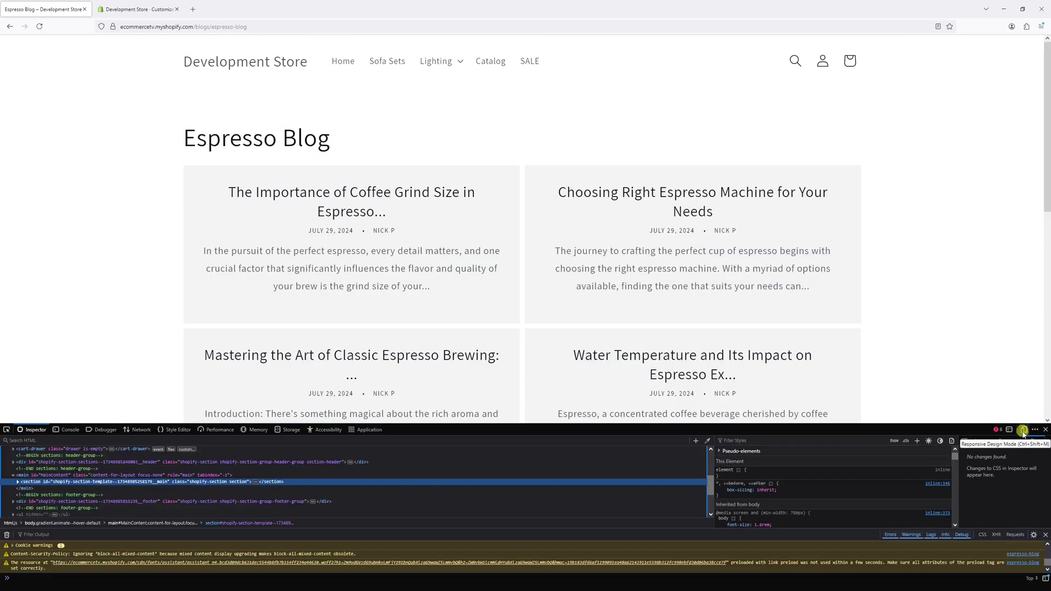
{"action": "left_click", "coordinate": [1023, 432]}
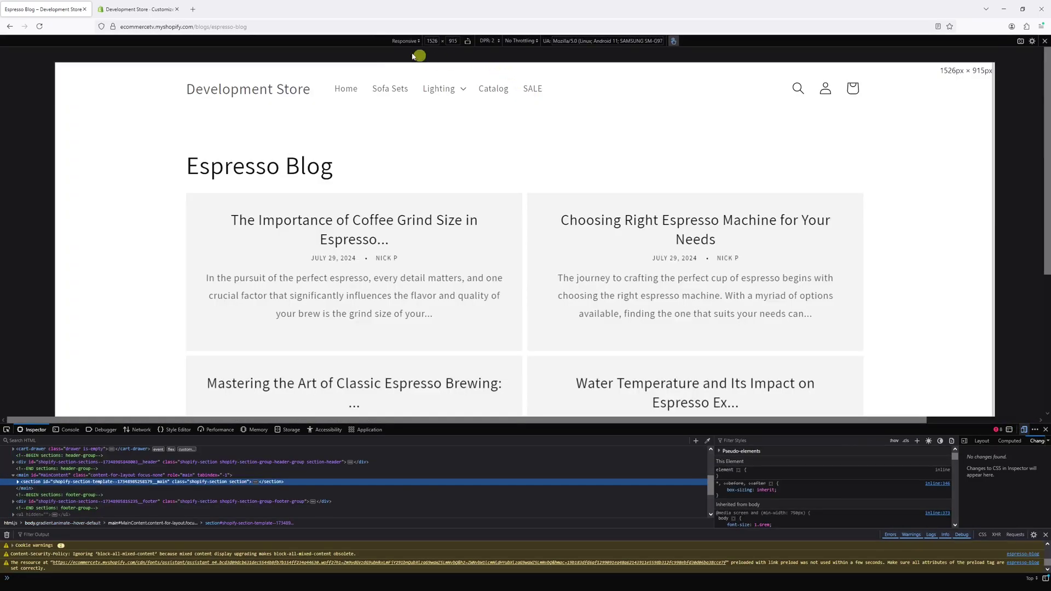
{"action": "left_click", "coordinate": [407, 42]}
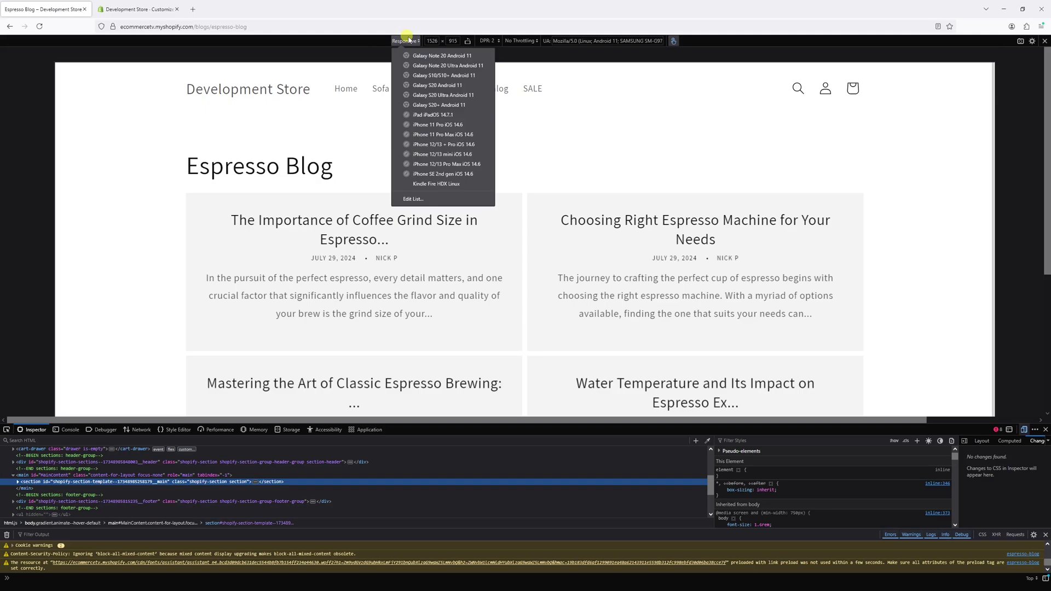
{"action": "left_click", "coordinate": [431, 85]}
{"action": "scroll", "coordinate": [542, 213], "scroll_direction": "down", "scroll_amount": 2}
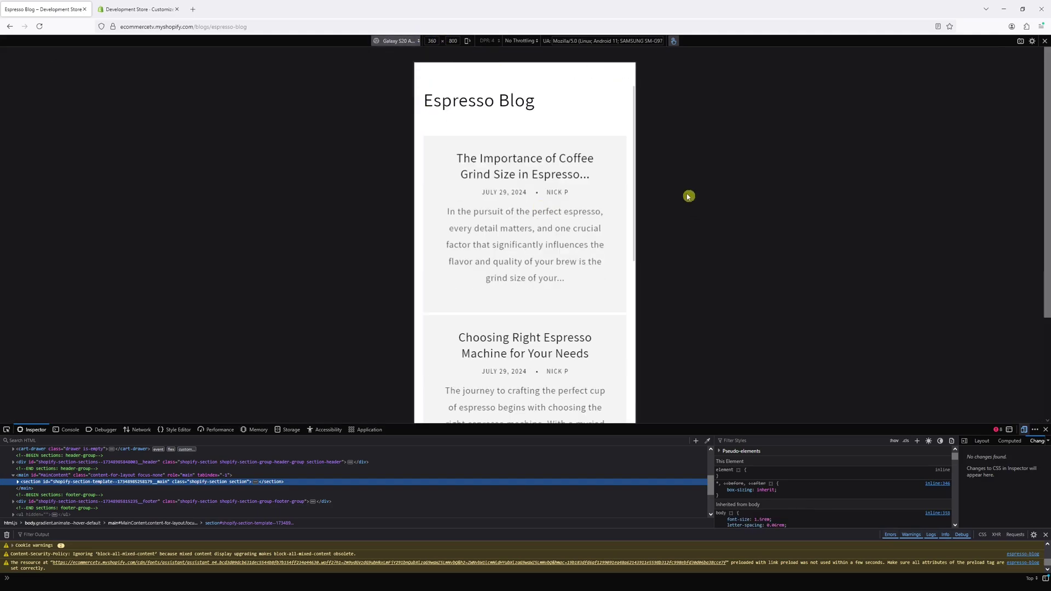
{"action": "scroll", "coordinate": [476, 189], "scroll_direction": "down", "scroll_amount": 2}
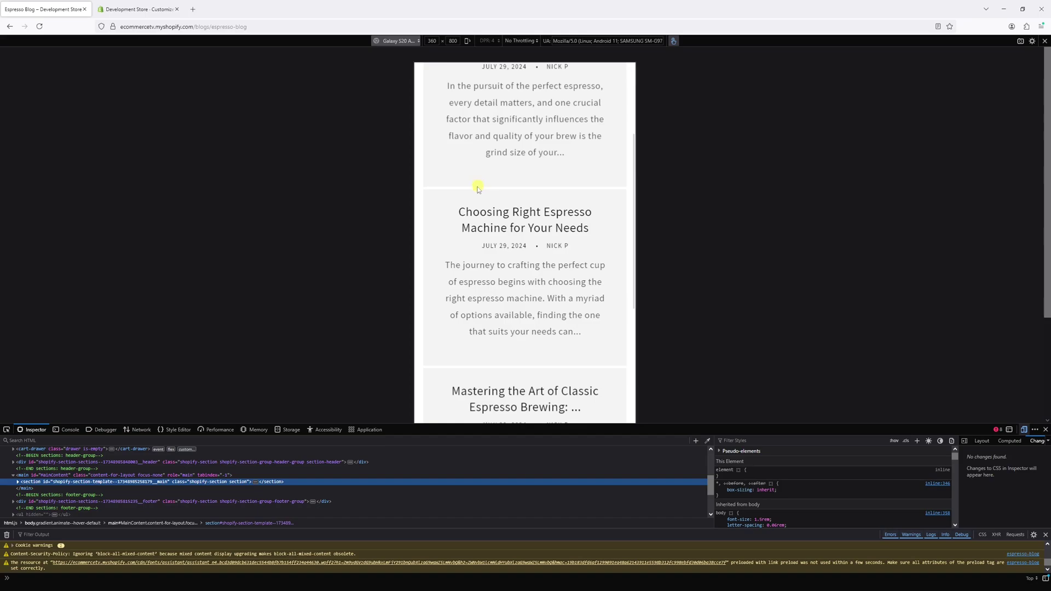